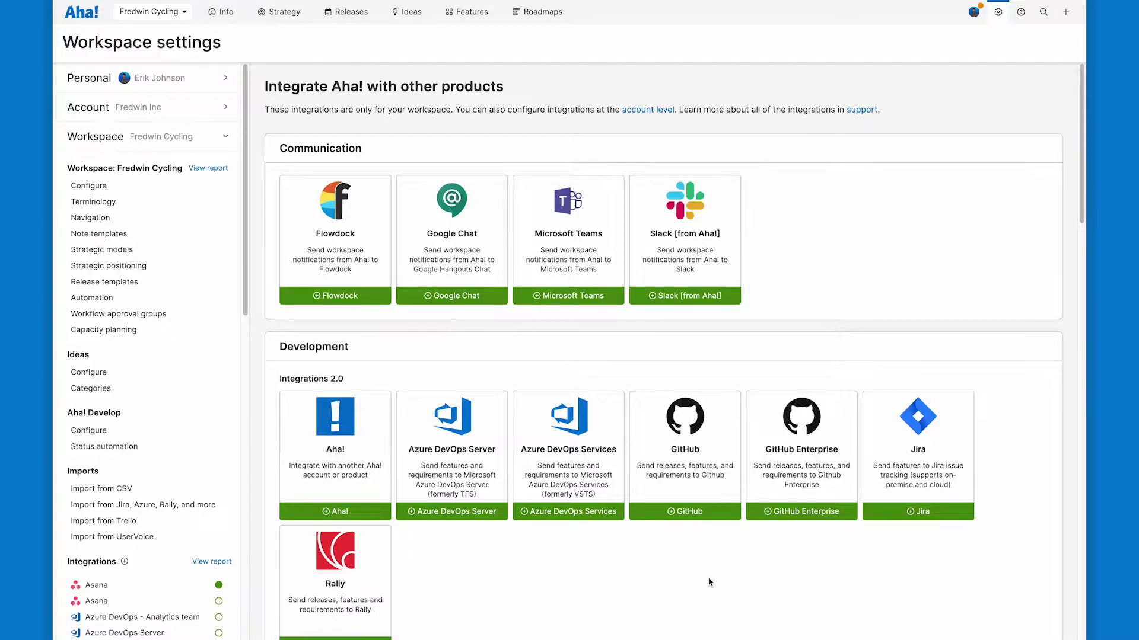
# - From the workspace settings, start a new Jira integration under Integrations 2.0, named 'Jira'
pyautogui.click(997, 22)
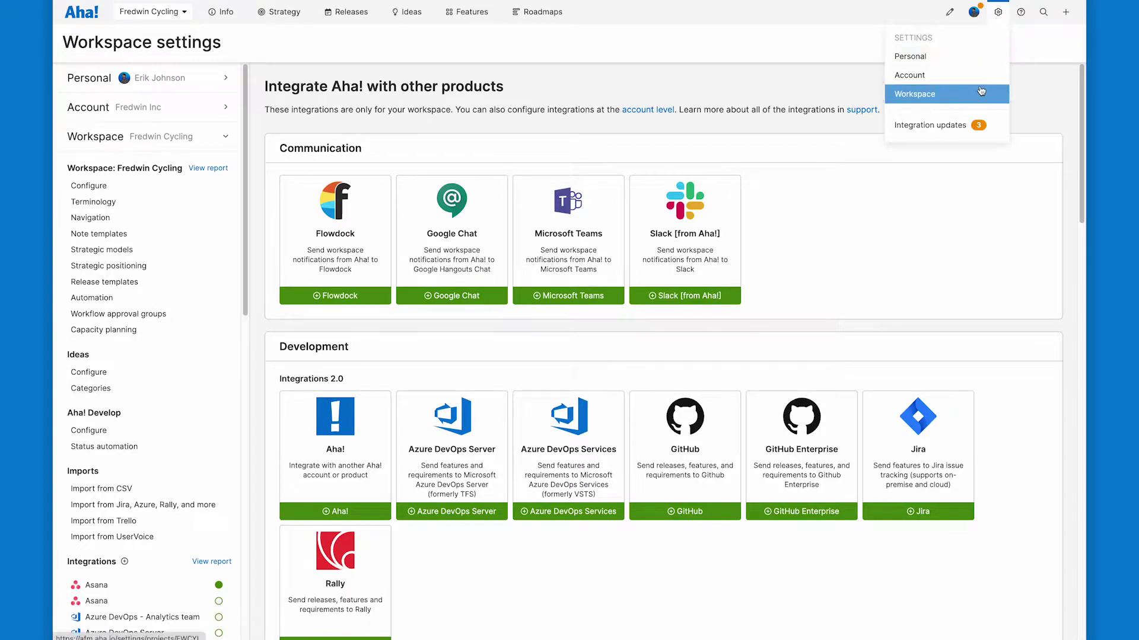
pyautogui.click(914, 94)
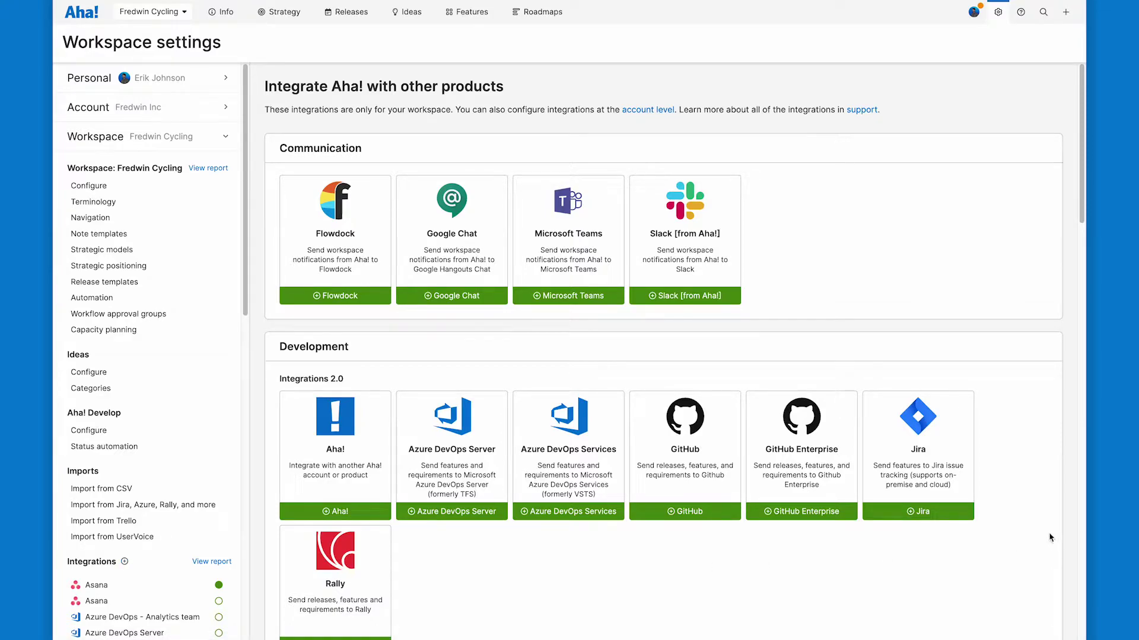
pyautogui.click(958, 456)
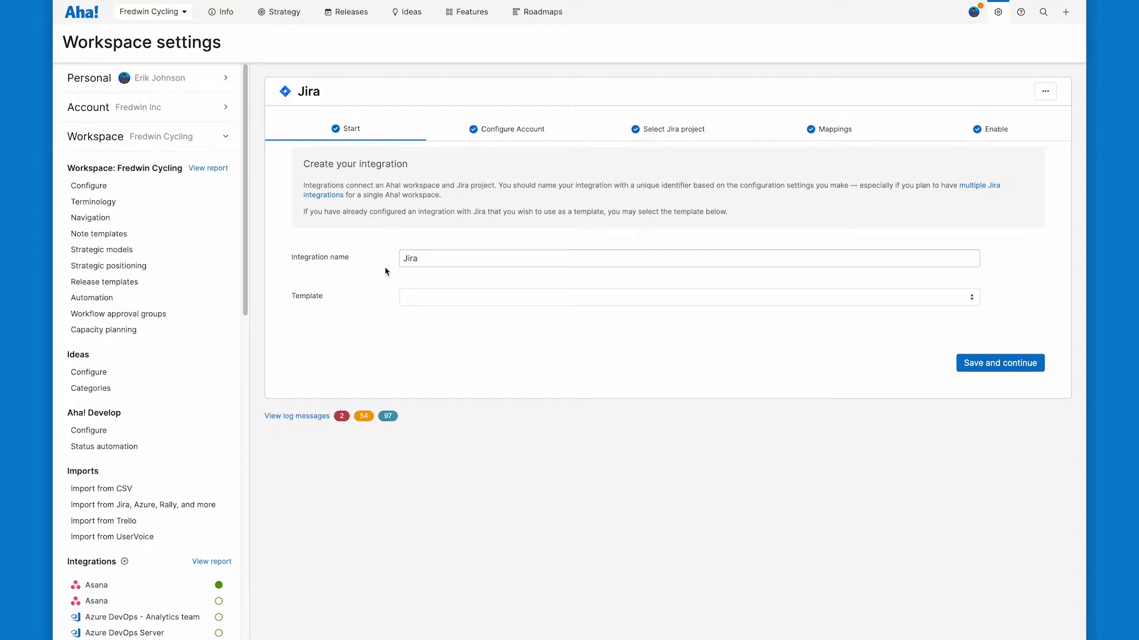
# - Review the integration templates and Jira account credentials, then continue to project selection
pyautogui.click(417, 294)
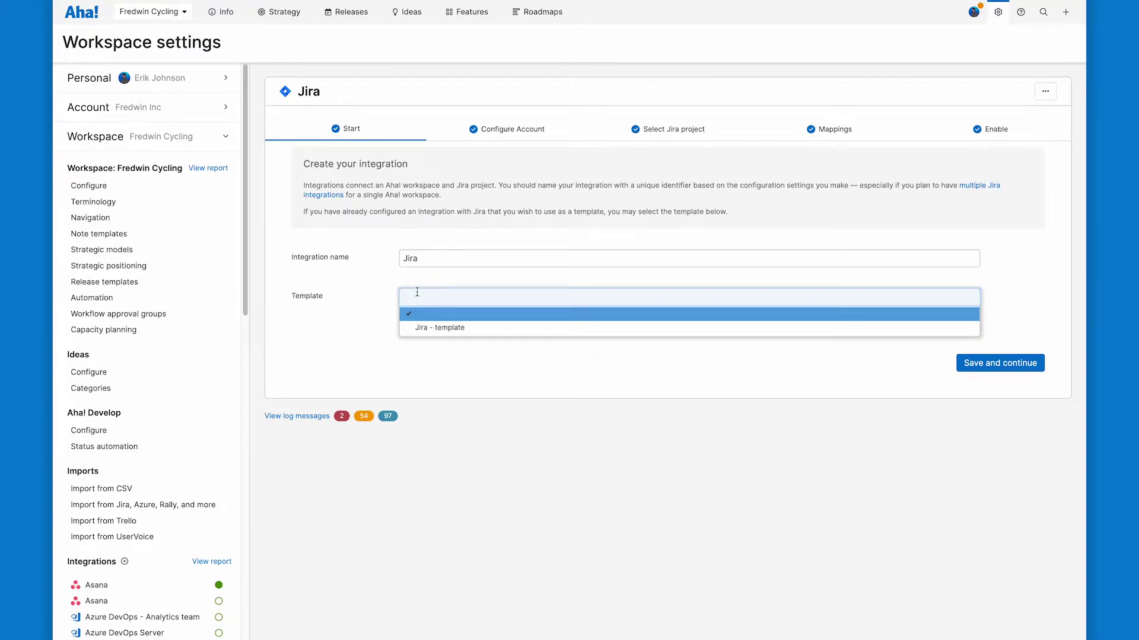
pyautogui.click(481, 138)
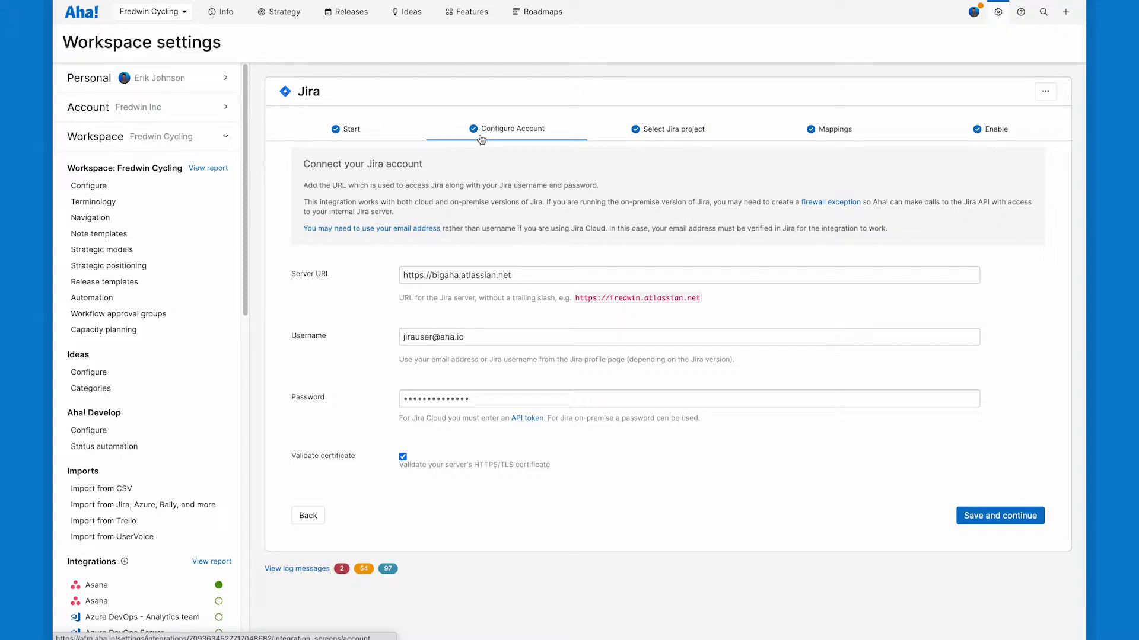
pyautogui.click(639, 133)
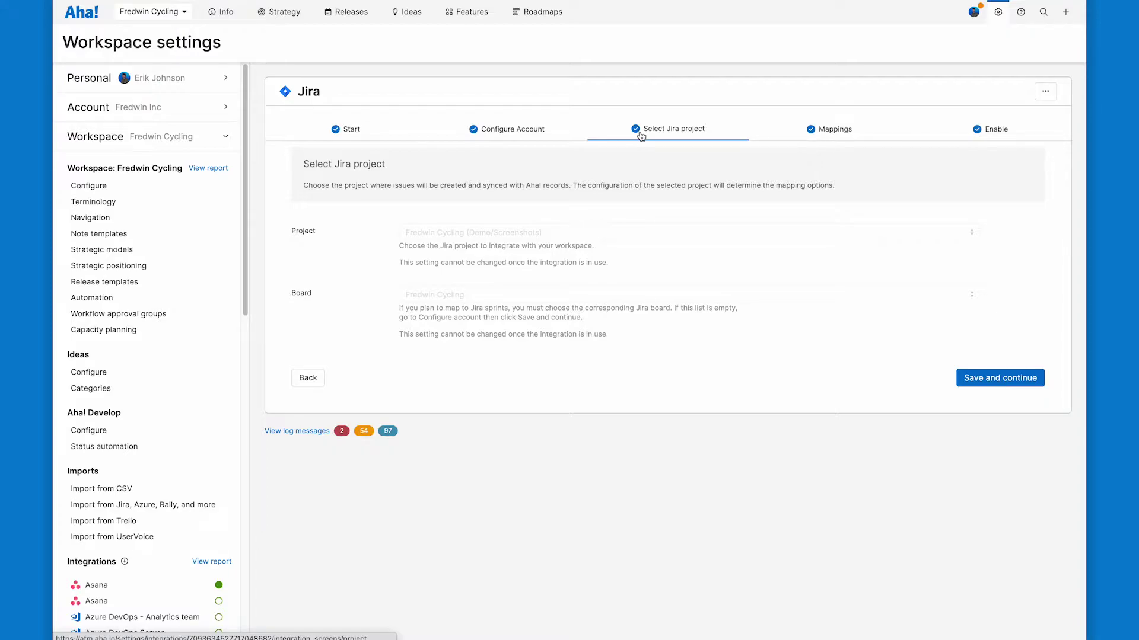
# - Accept the Fredwin Cycling project and board to reach the Mappings step
pyautogui.click(863, 137)
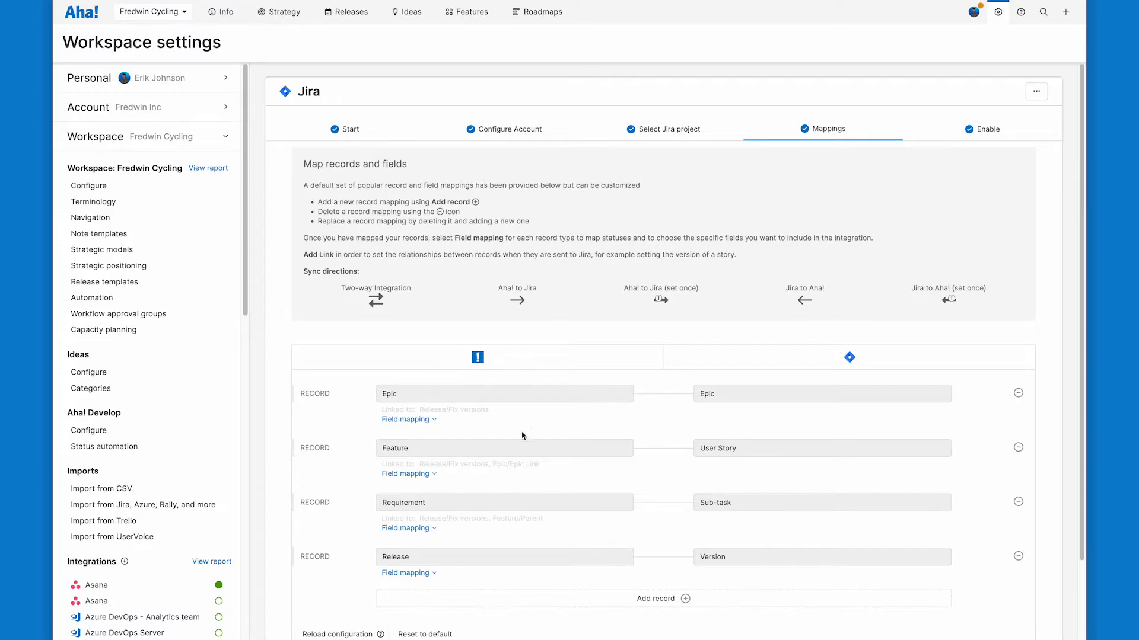
# - Show the Feature field mappings and keep Name mapped to the Jira Summary field
pyautogui.click(425, 474)
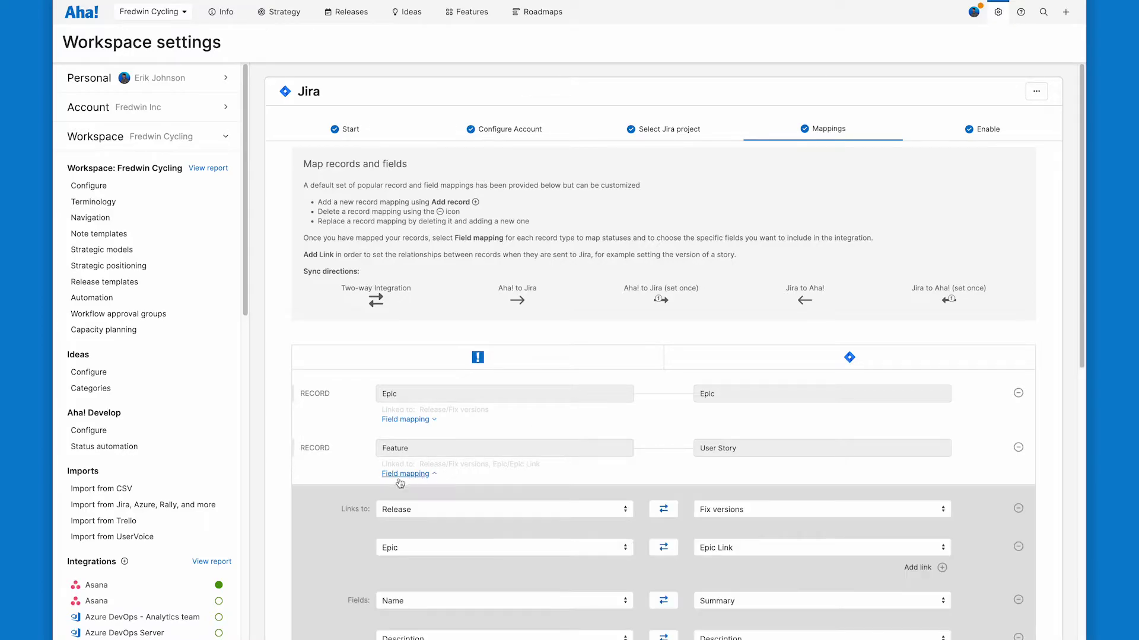
pyautogui.scroll(-3, 344, 540)
pyautogui.scroll(-2, 337, 546)
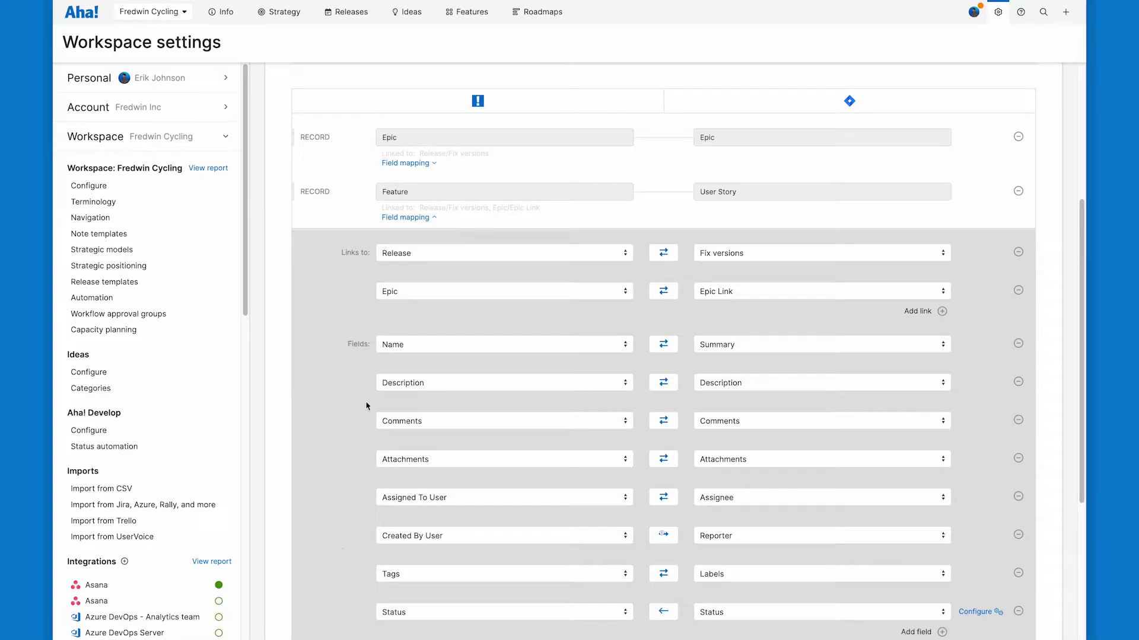
pyautogui.click(755, 351)
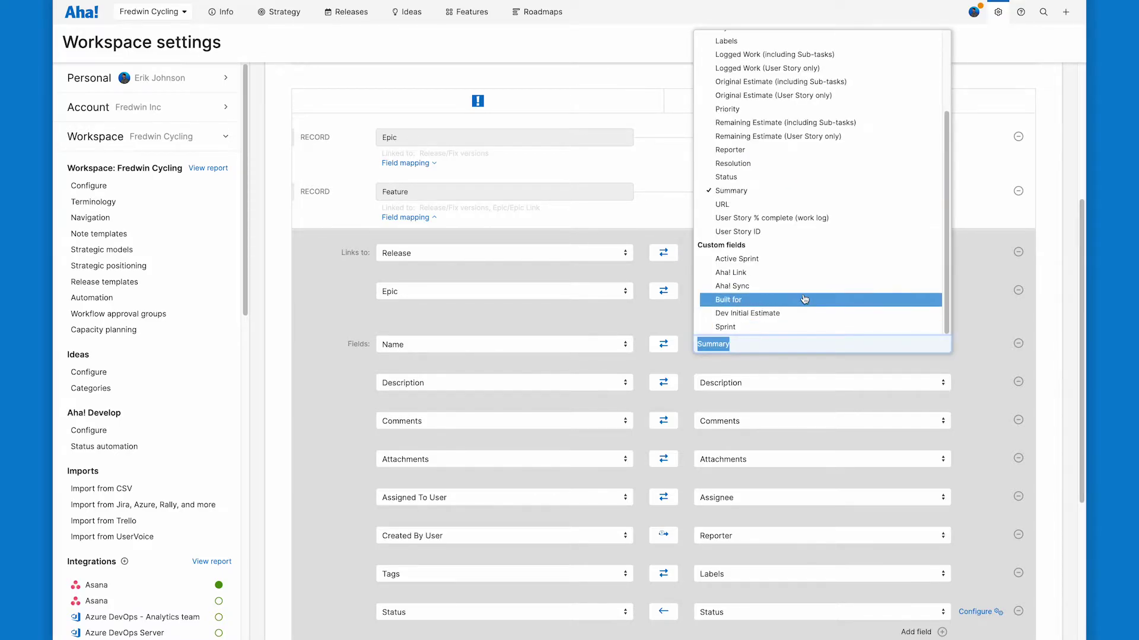
pyautogui.scroll(3, 798, 296)
pyautogui.scroll(-3, 801, 299)
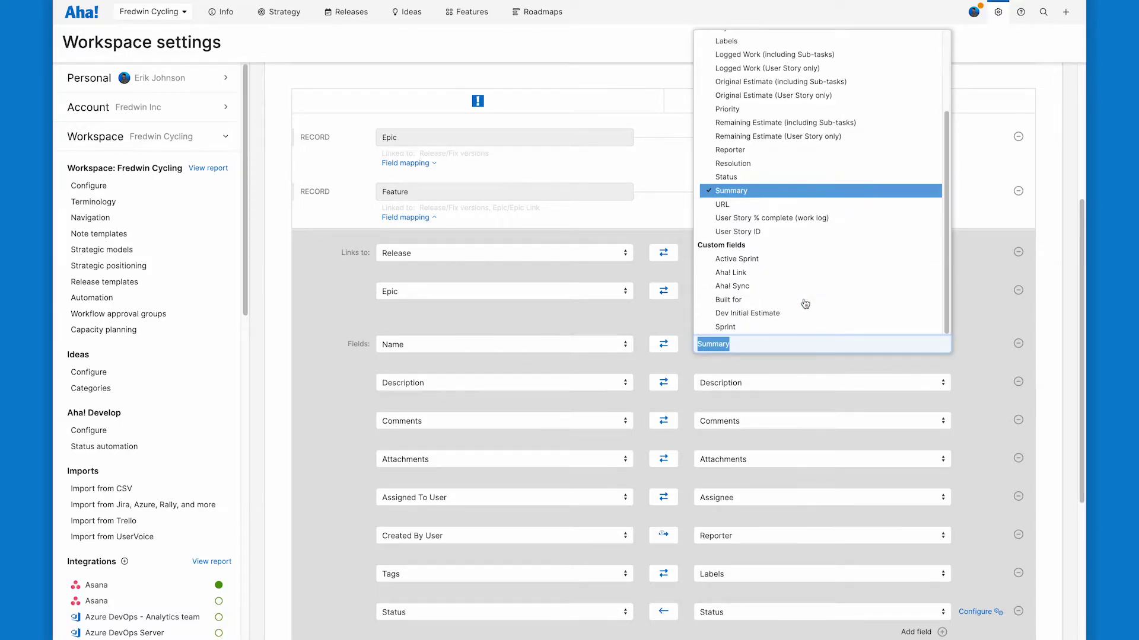
pyautogui.click(957, 350)
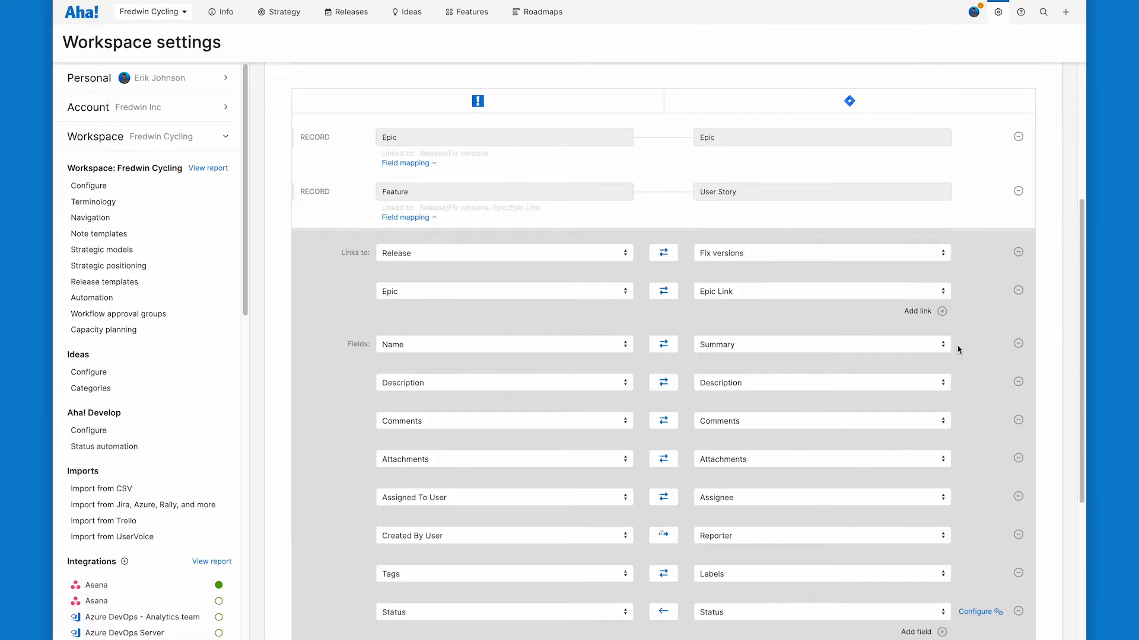
# - Cycle the Name sync direction through its options and leave it at two-way
pyautogui.click(658, 352)
pyautogui.click(659, 355)
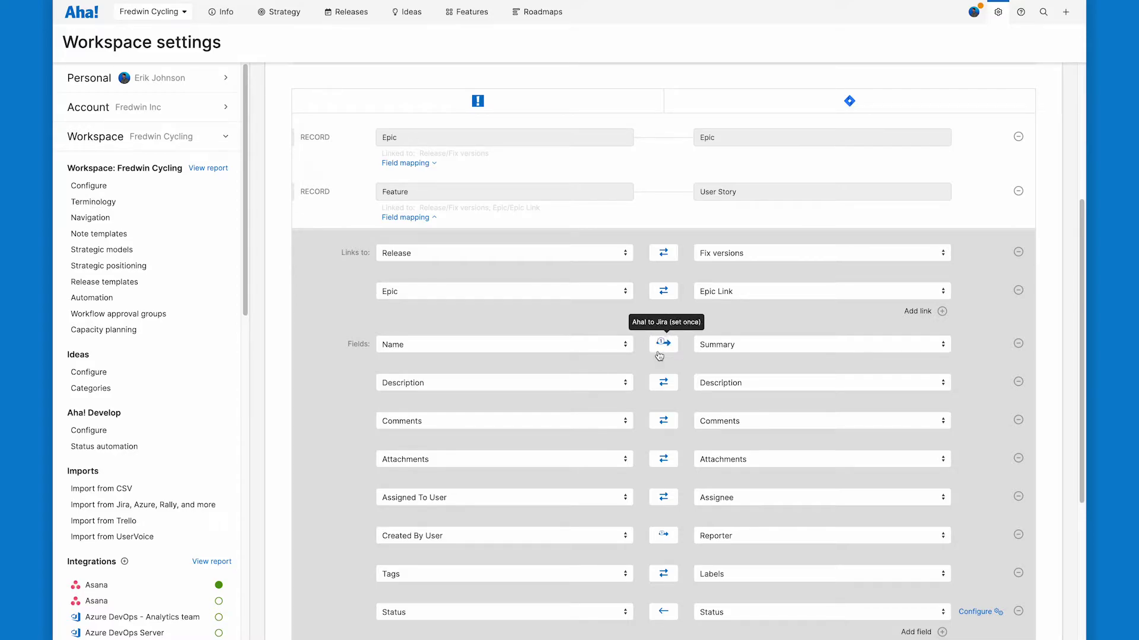
pyautogui.click(659, 354)
pyautogui.click(659, 355)
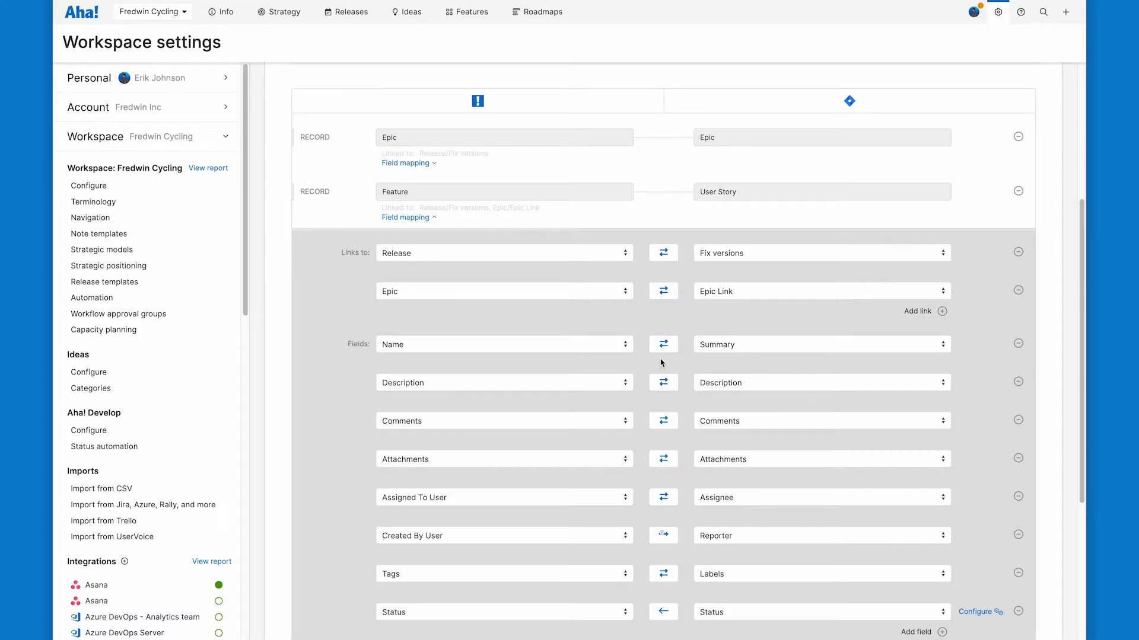
pyautogui.scroll(-1, 984, 482)
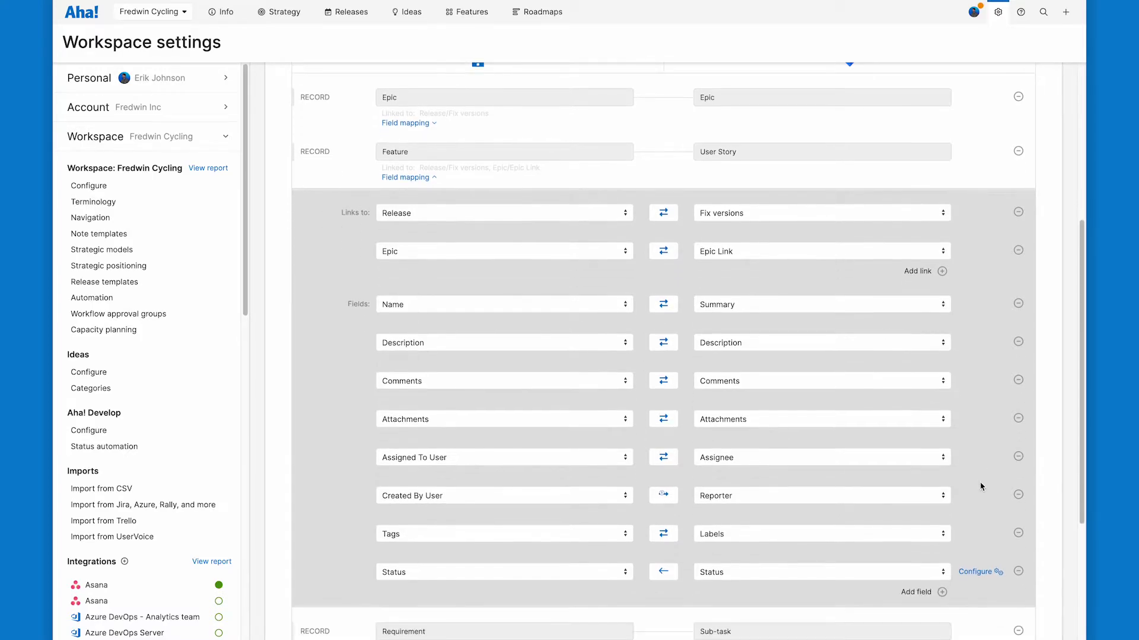
# - In the Status mapping, pair Shipped with Done and Development with In Progress
pyautogui.click(978, 576)
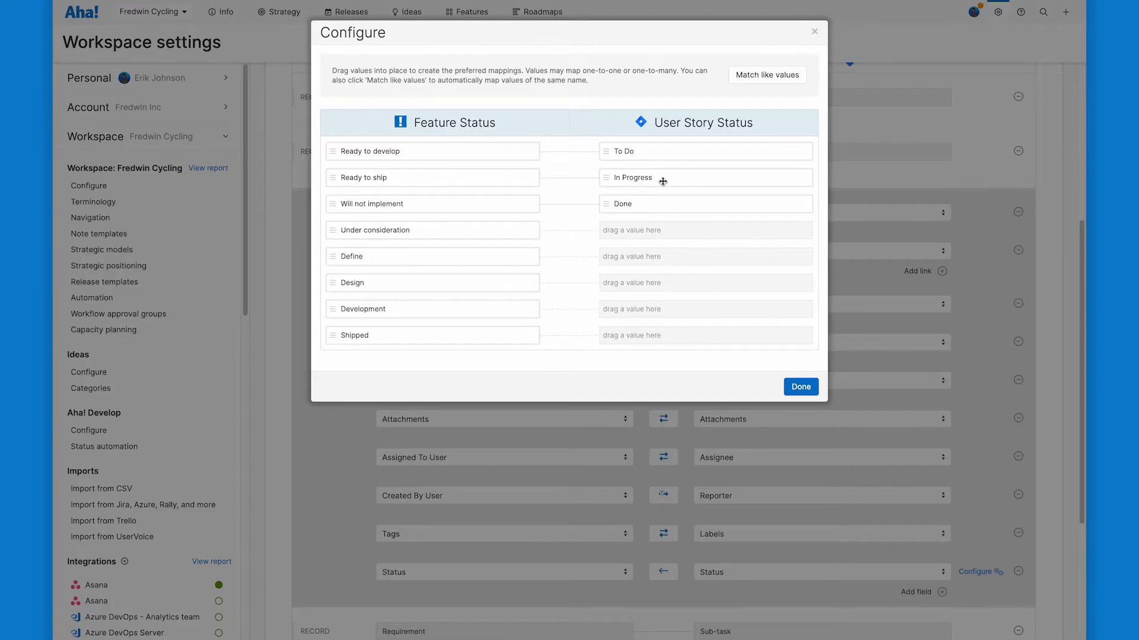
pyautogui.moveTo(422, 335); pyautogui.dragTo(469, 203)
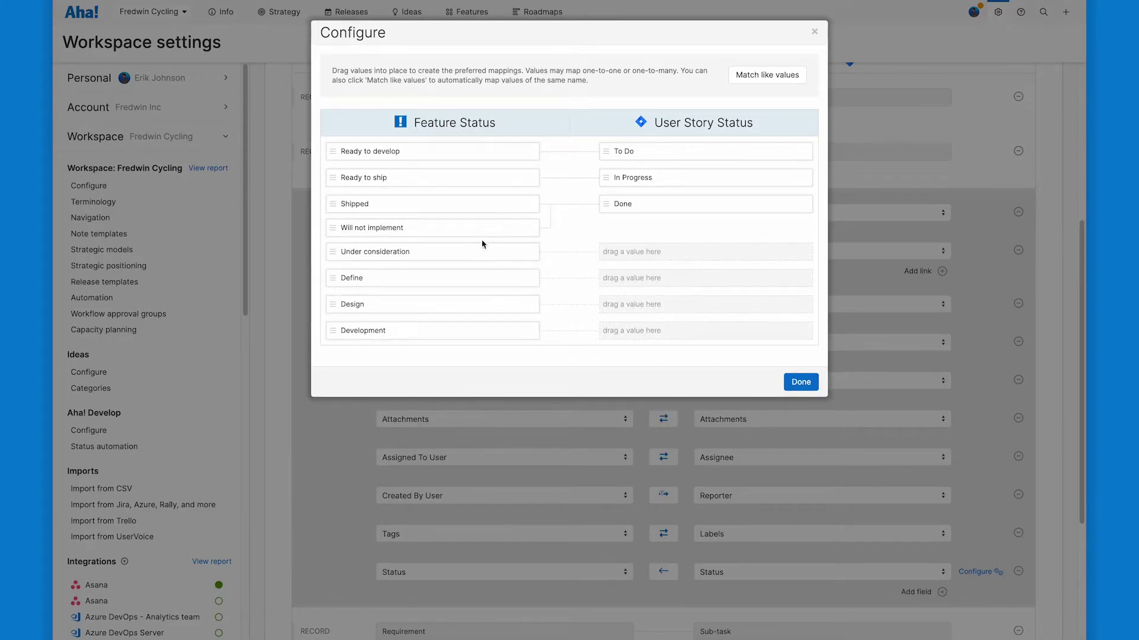
pyautogui.moveTo(409, 328); pyautogui.dragTo(457, 182)
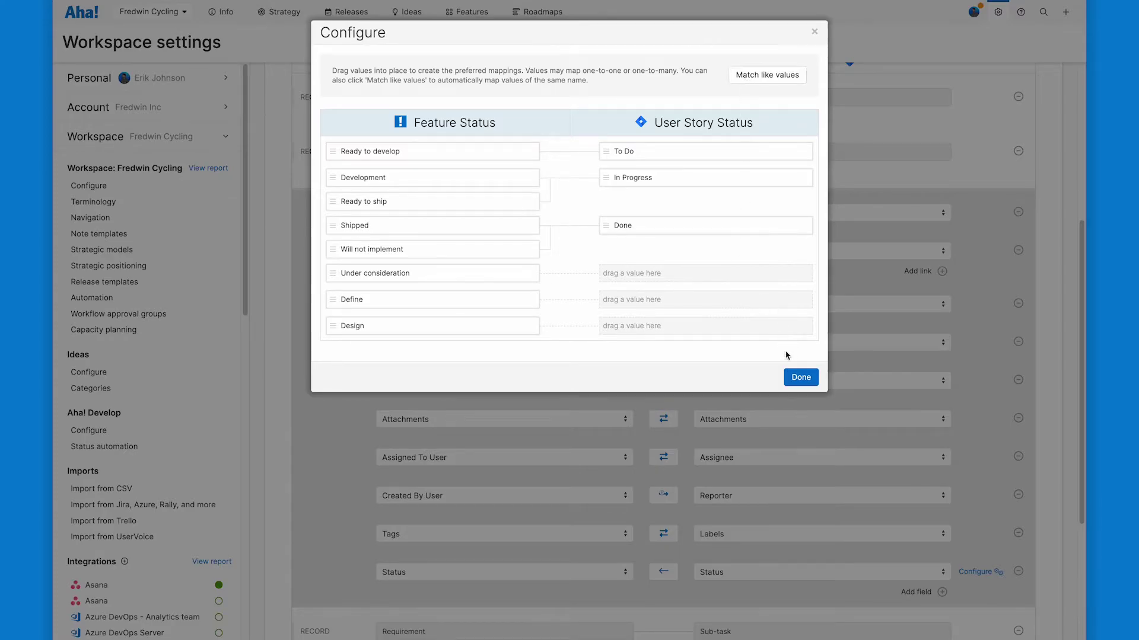
pyautogui.click(800, 378)
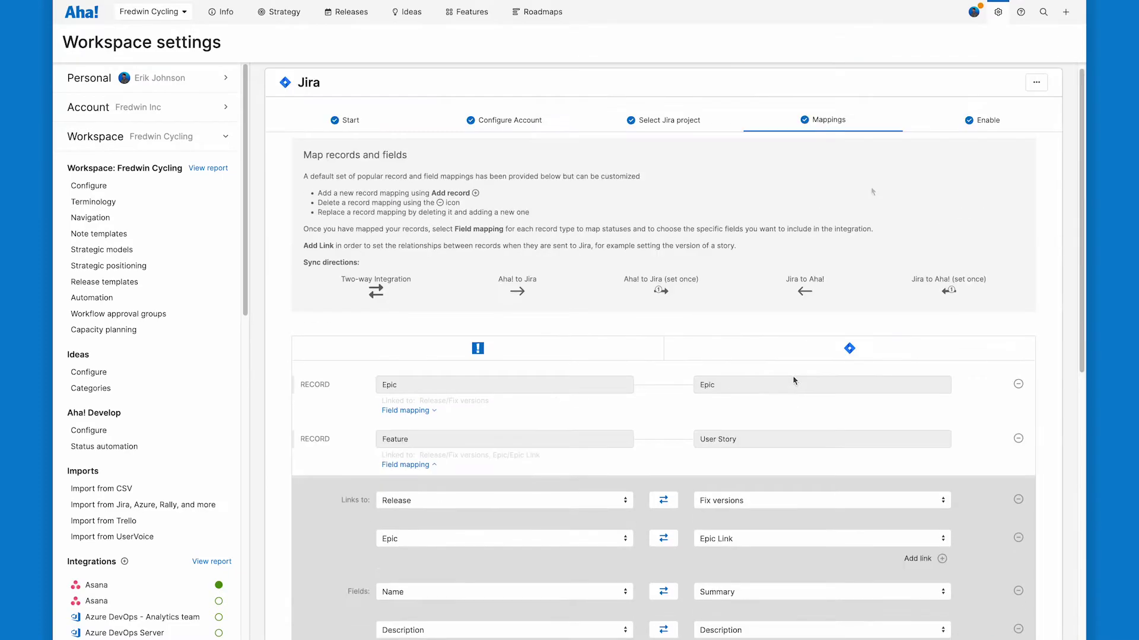
# - Save the record mappings and review the webhook URL and automatic send/import options
pyautogui.scroll(-8, 889, 451)
pyautogui.click(978, 624)
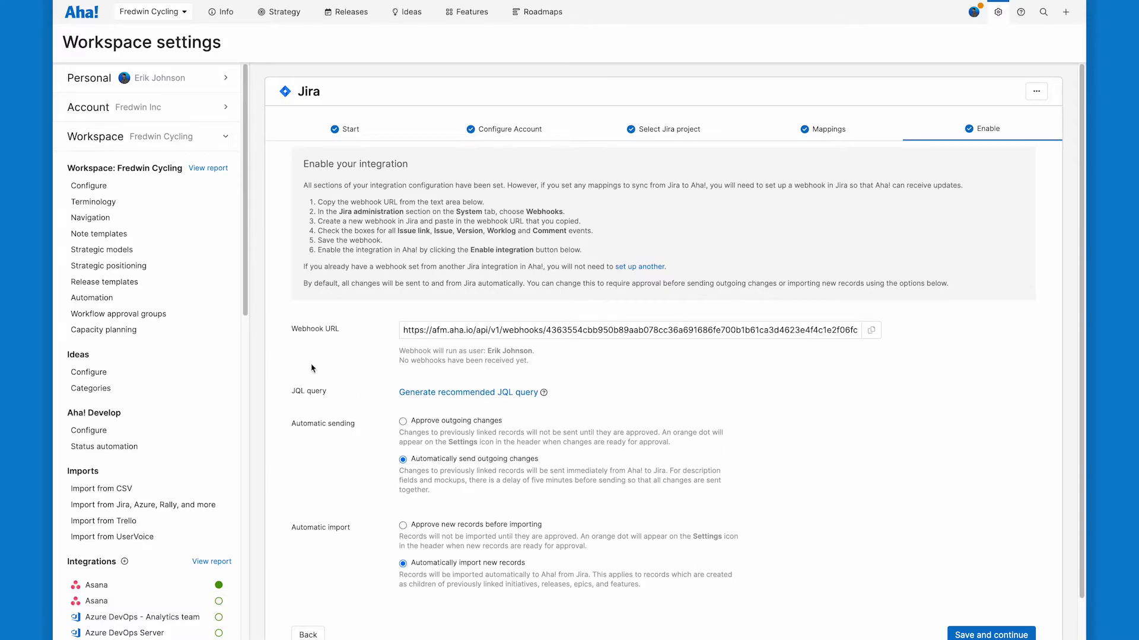
pyautogui.tripleClick(490, 351)
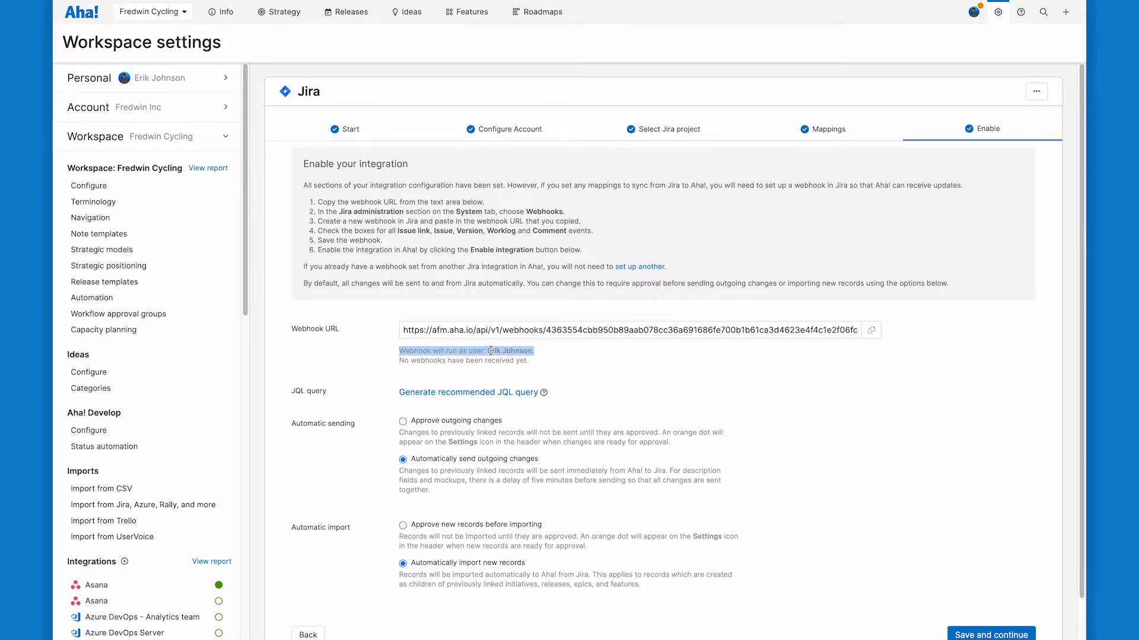
pyautogui.click(581, 356)
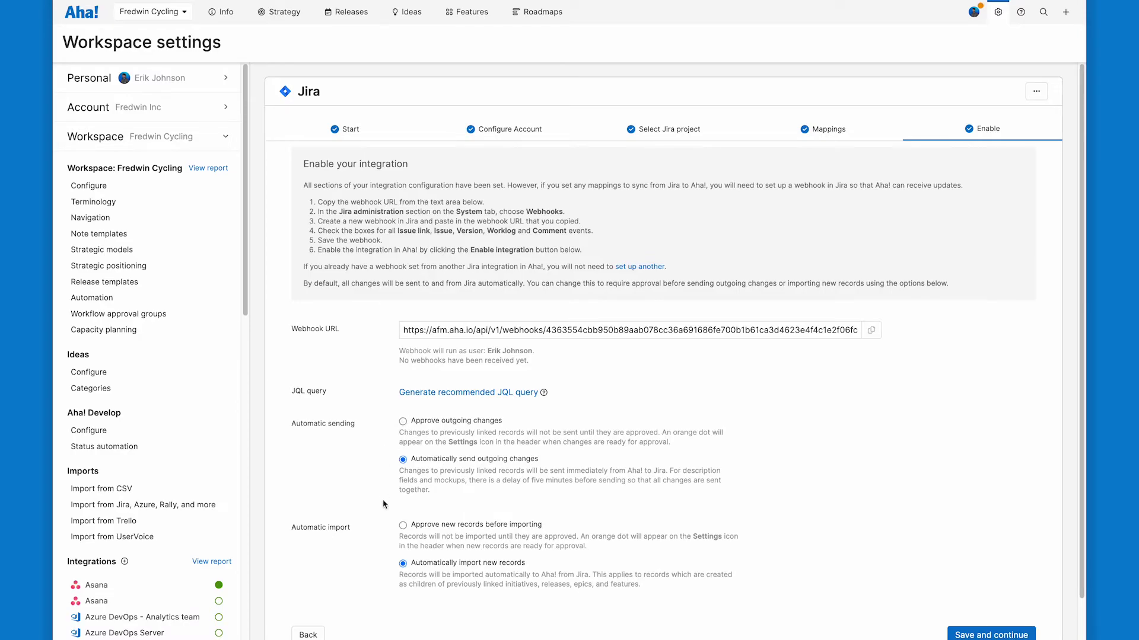
pyautogui.scroll(-1, 384, 542)
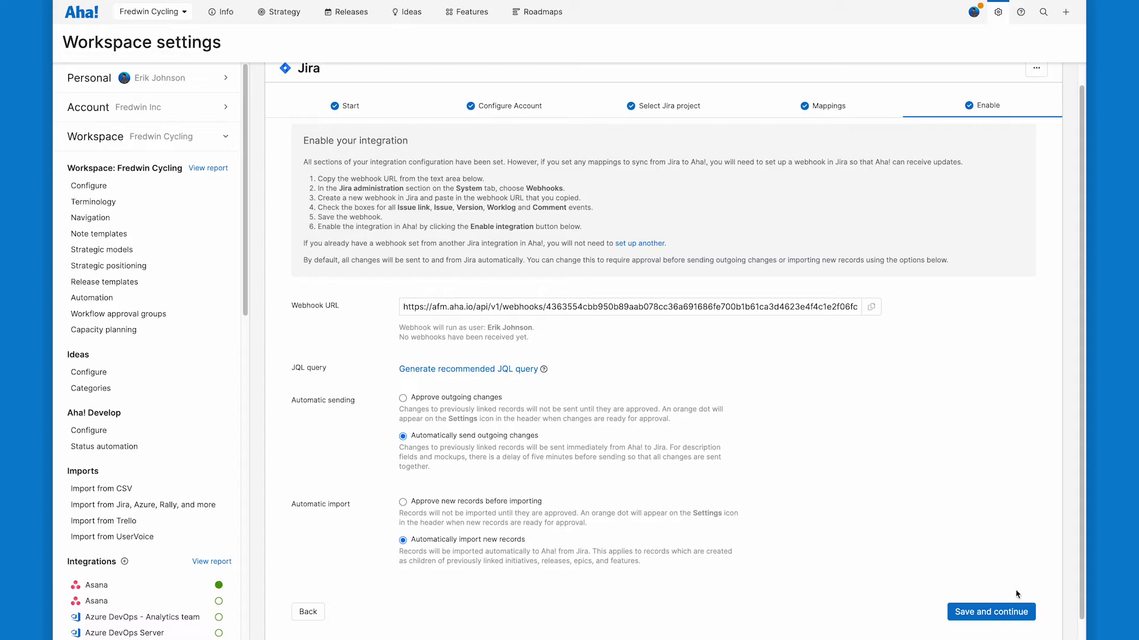
# - Save the Enable step to switch the Jira integration on
pyautogui.click(1011, 612)
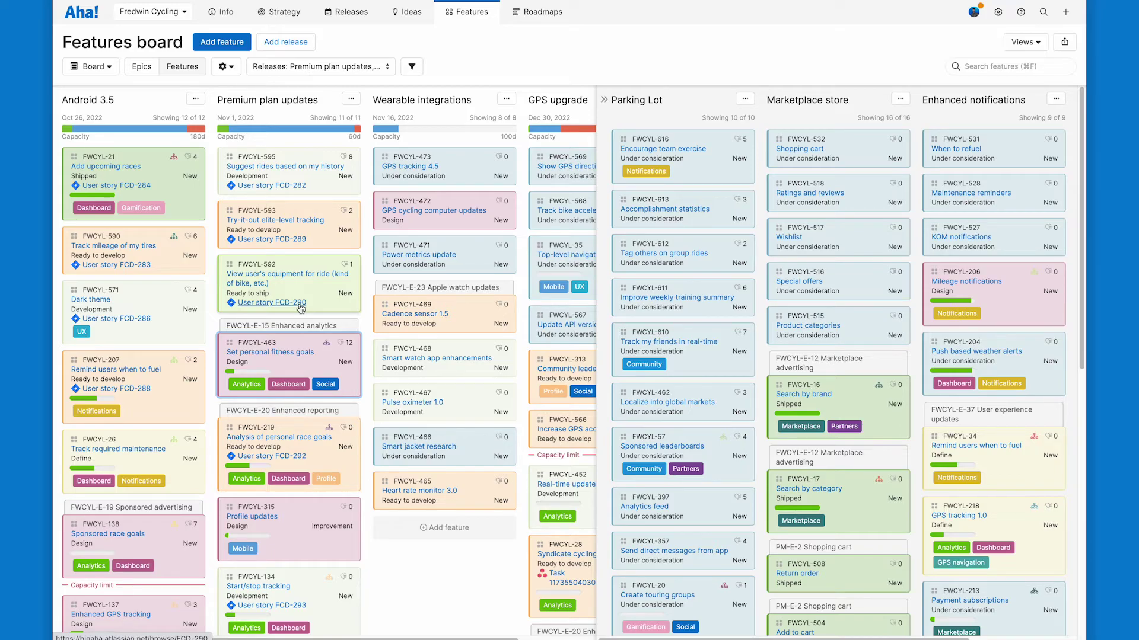
# - Send feature FWCYL-463 'Set personal fitness goals' to Jira from its Integrations panel
pyautogui.click(323, 357)
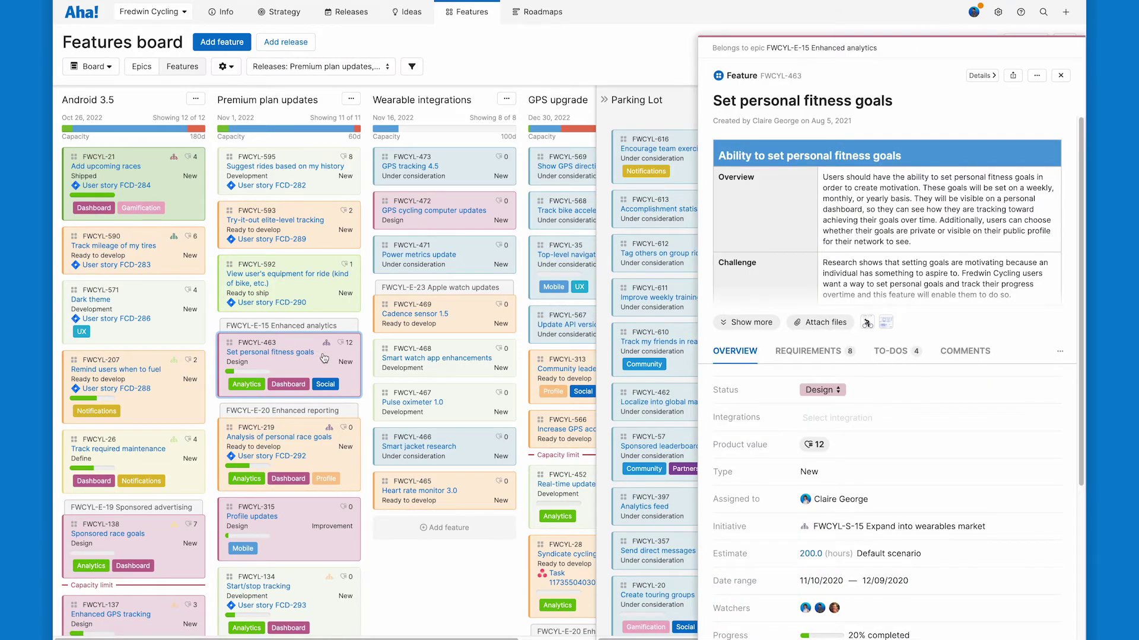
pyautogui.click(1055, 417)
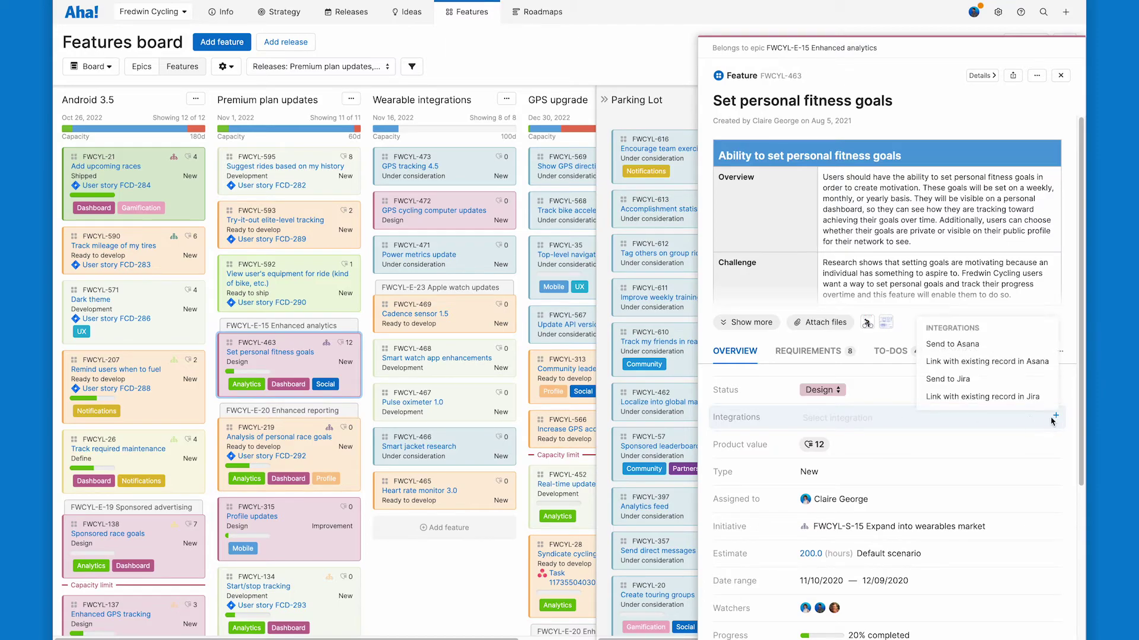
pyautogui.click(964, 381)
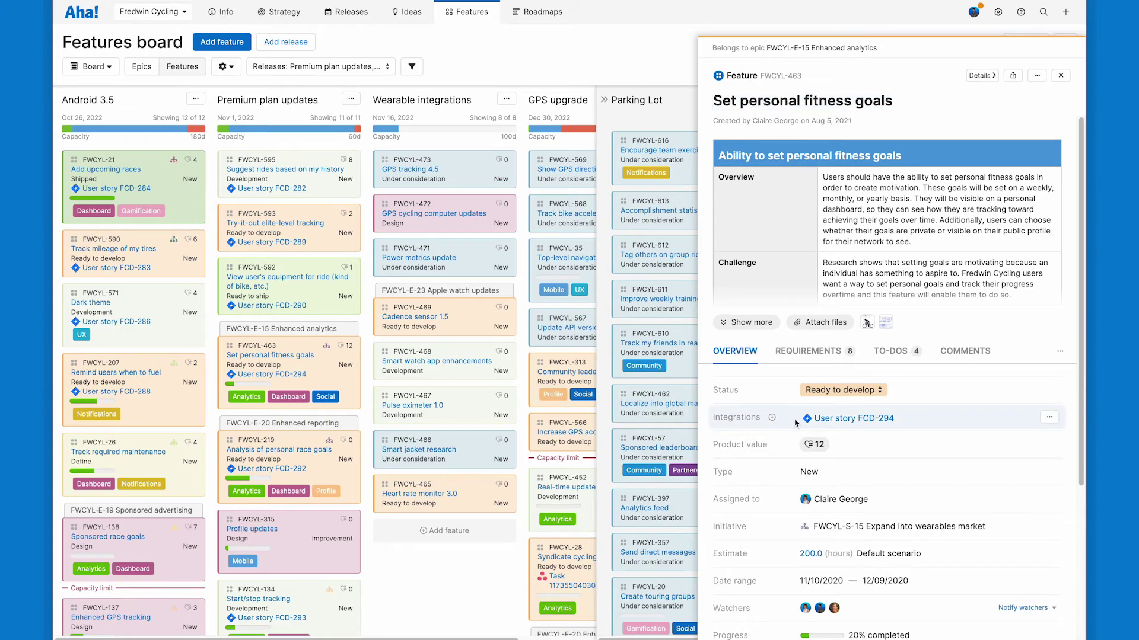
# - Open linked Jira user story FCD-294, then show the support and resources help list
pyautogui.click(837, 423)
pyautogui.click(1020, 13)
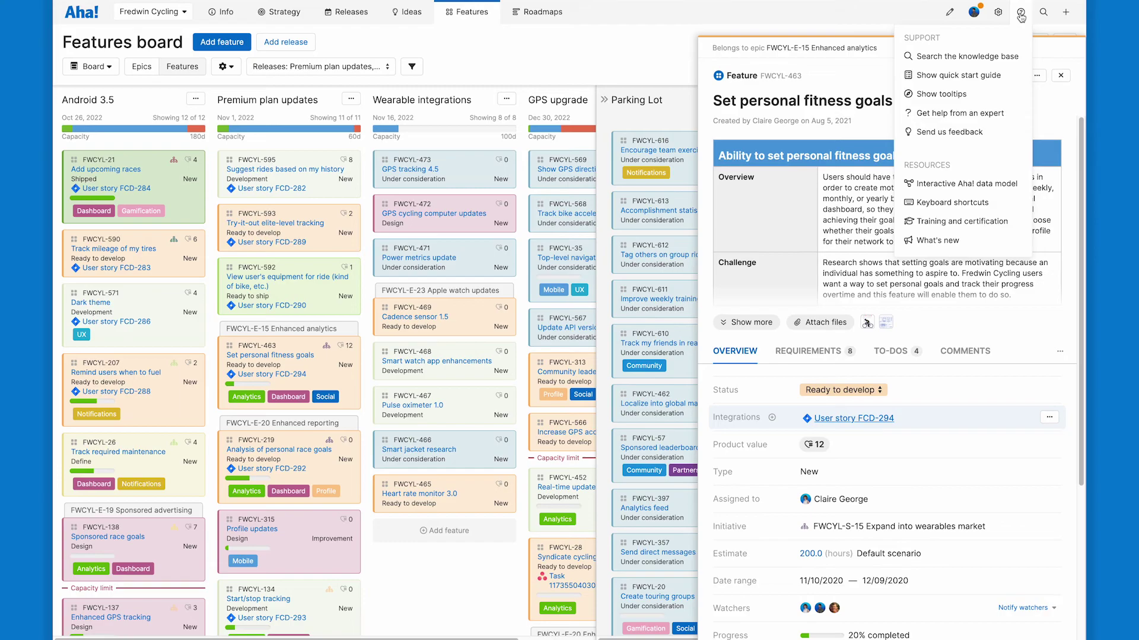